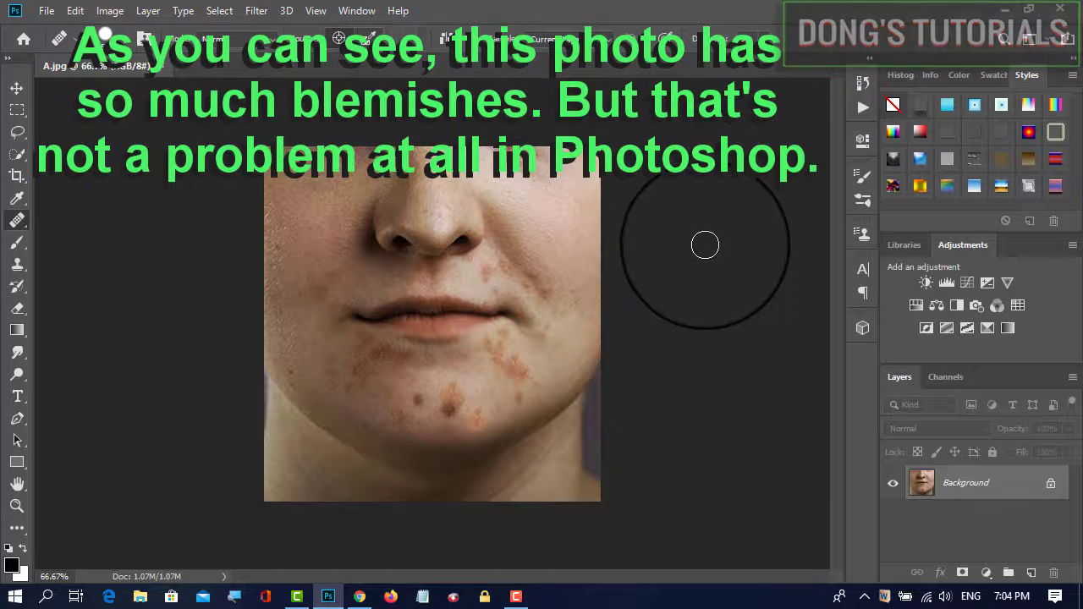
Heal the dark spots and red marks on the centre of the chin with the Healing Brush Tool.
{"action": "key", "text": "ctrl+plus"}
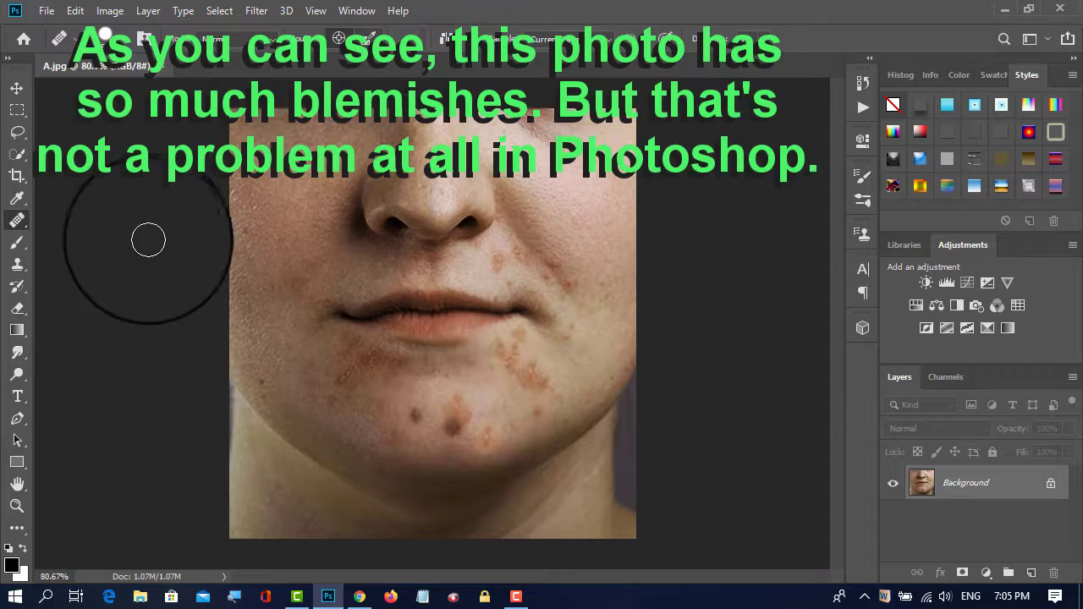
{"action": "left_click", "coordinate": [16, 88]}
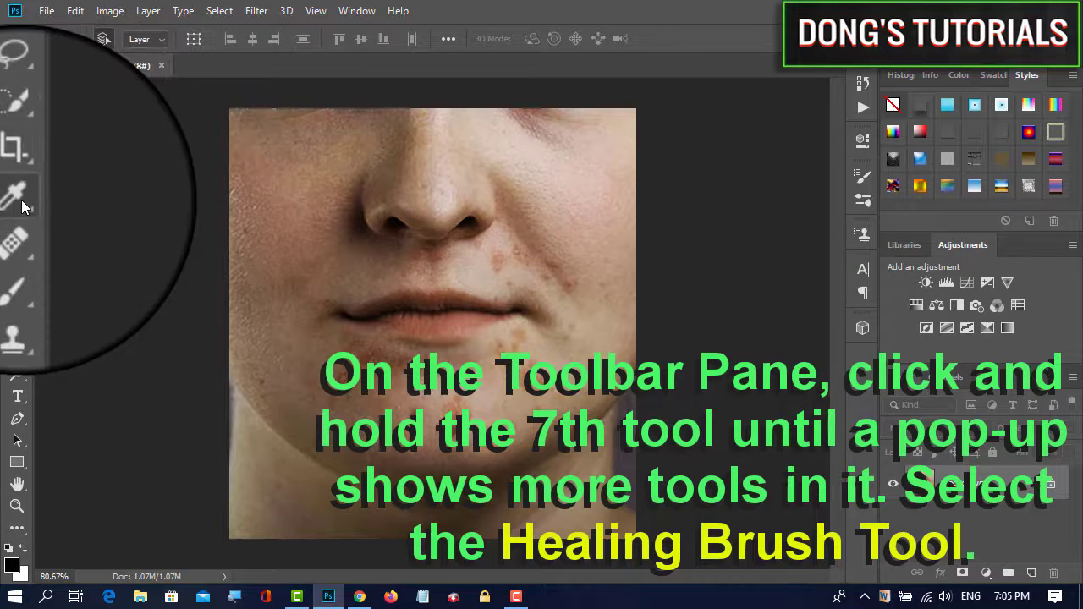
{"action": "left_click_drag", "start_coordinate": [21, 218], "coordinate": [21, 219]}
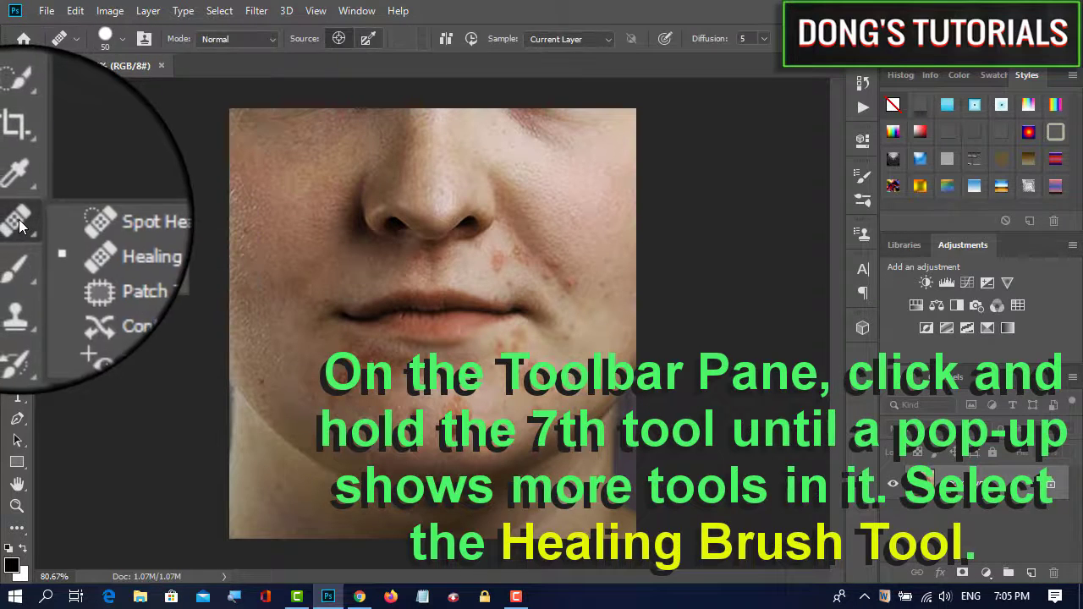
{"action": "left_click", "coordinate": [108, 241]}
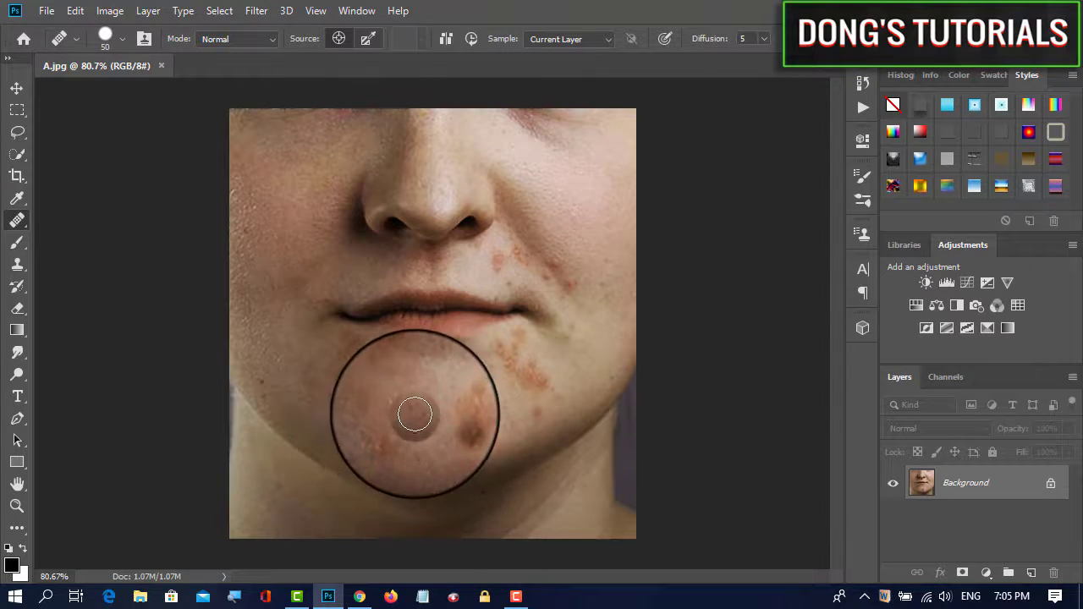
{"action": "left_click", "coordinate": [398, 437]}
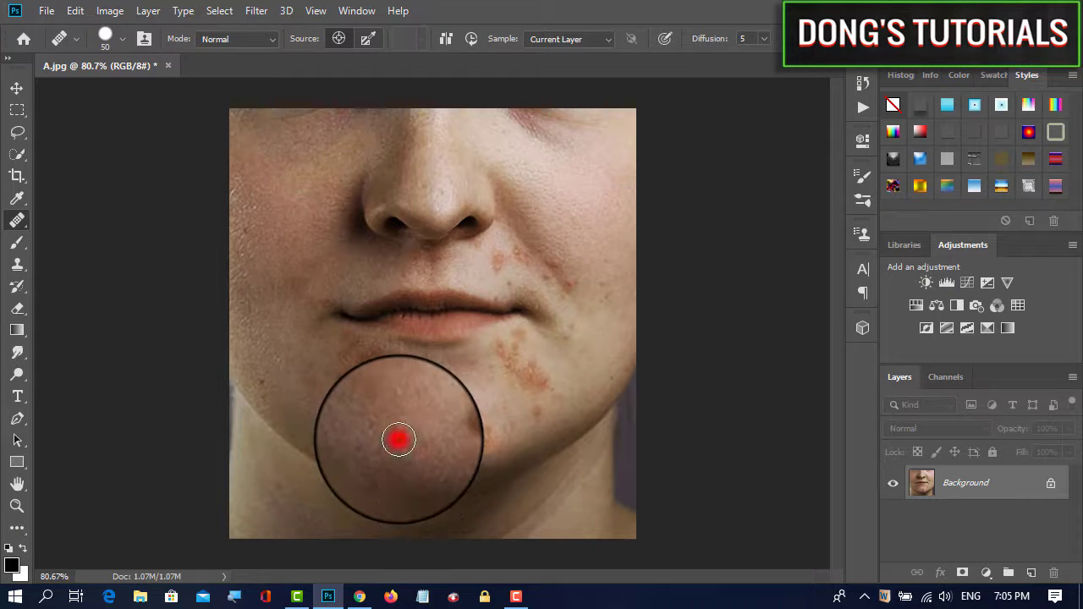
{"action": "left_click", "coordinate": [448, 406]}
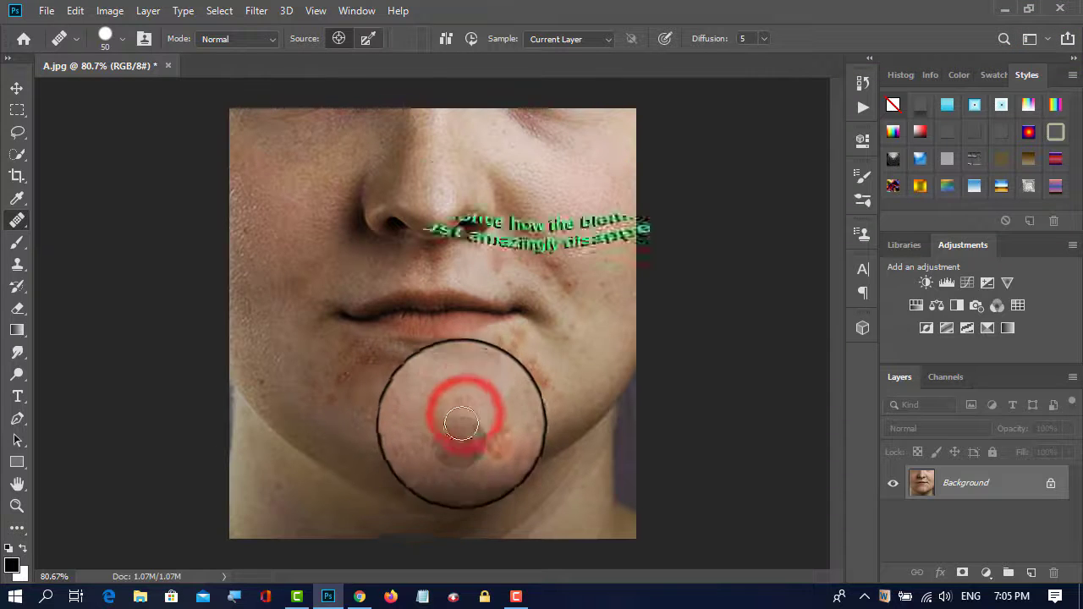
{"action": "left_click", "coordinate": [459, 399]}
{"action": "left_click", "coordinate": [484, 433]}
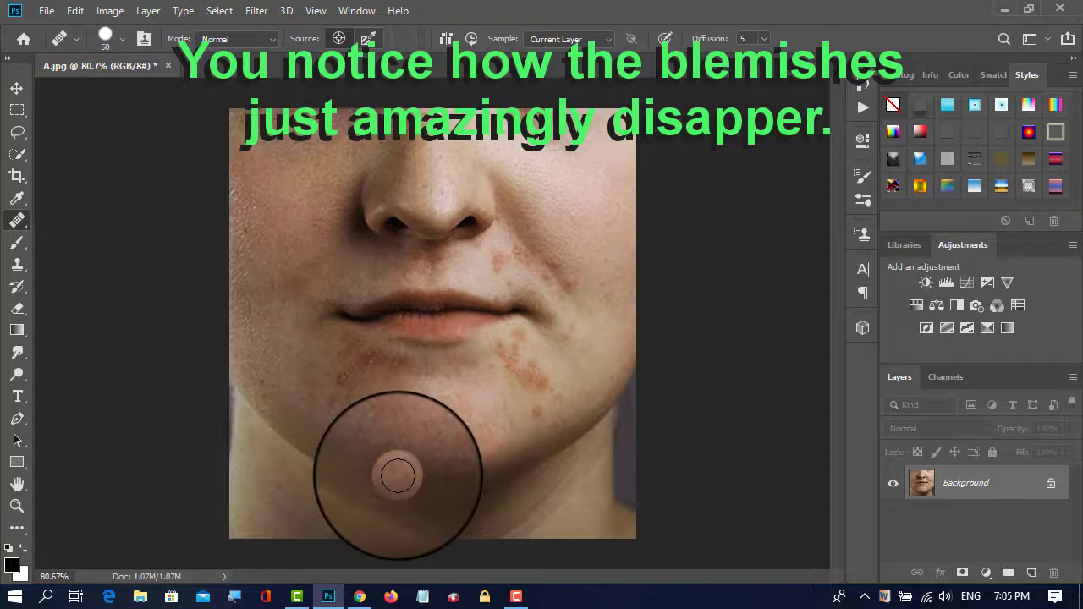
{"action": "left_click", "coordinate": [453, 441]}
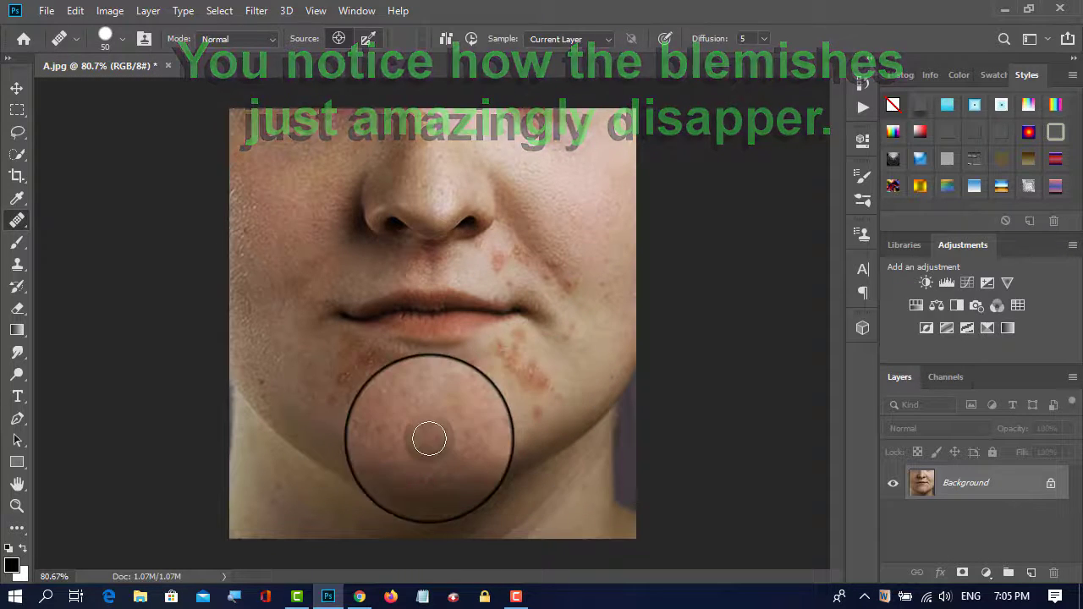
Sample clean jaw skin and heal the red blemishes below the mouth corner on the image's right side.
{"action": "left_click", "coordinate": [585, 383]}
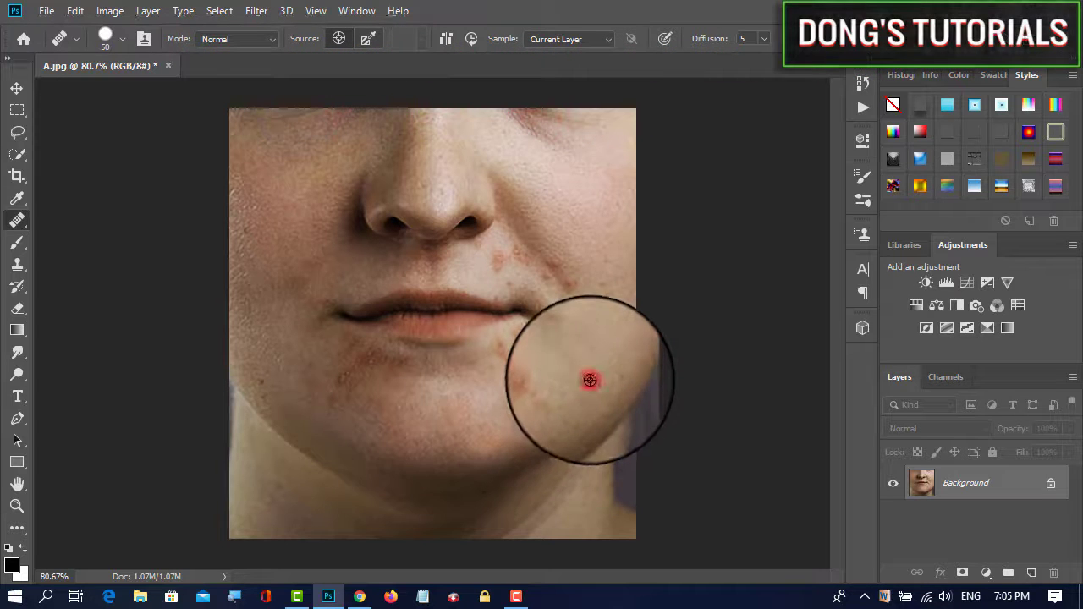
{"action": "left_click", "coordinate": [546, 407]}
{"action": "left_click", "coordinate": [554, 379]}
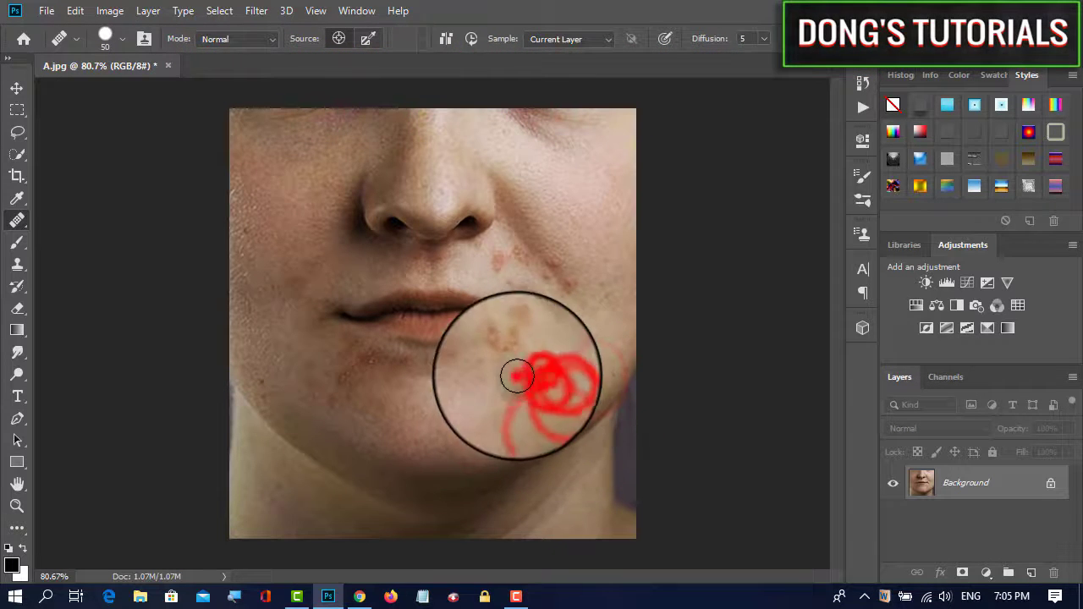
{"action": "left_click", "coordinate": [511, 362]}
{"action": "left_click", "coordinate": [508, 343]}
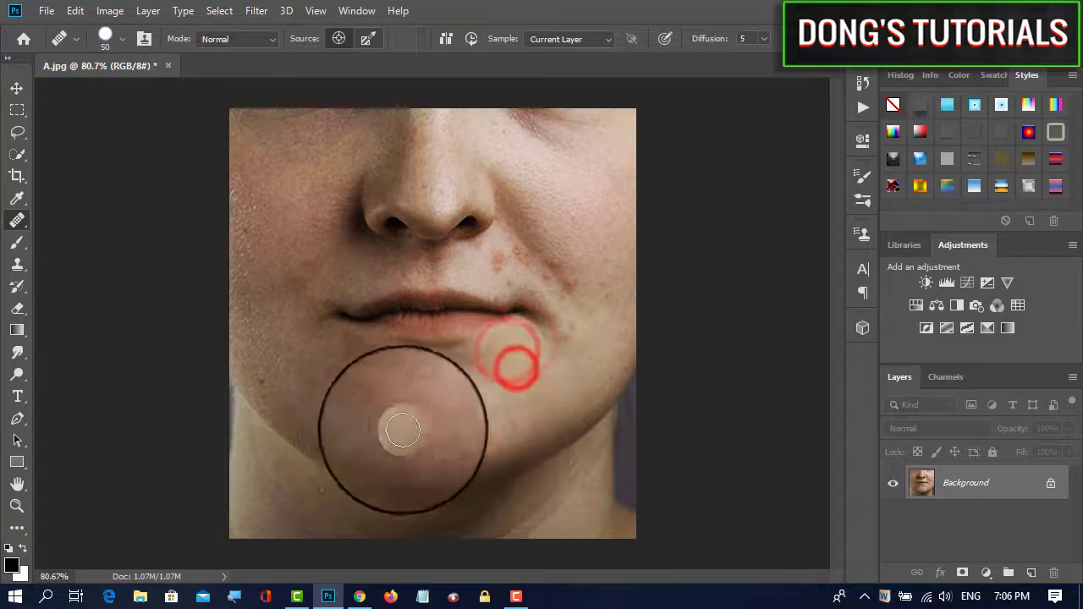
Heal the blemishes below the mouth and along the chin on the image's left side.
{"action": "left_click", "coordinate": [320, 351]}
{"action": "left_click", "coordinate": [397, 365]}
{"action": "left_click", "coordinate": [369, 418]}
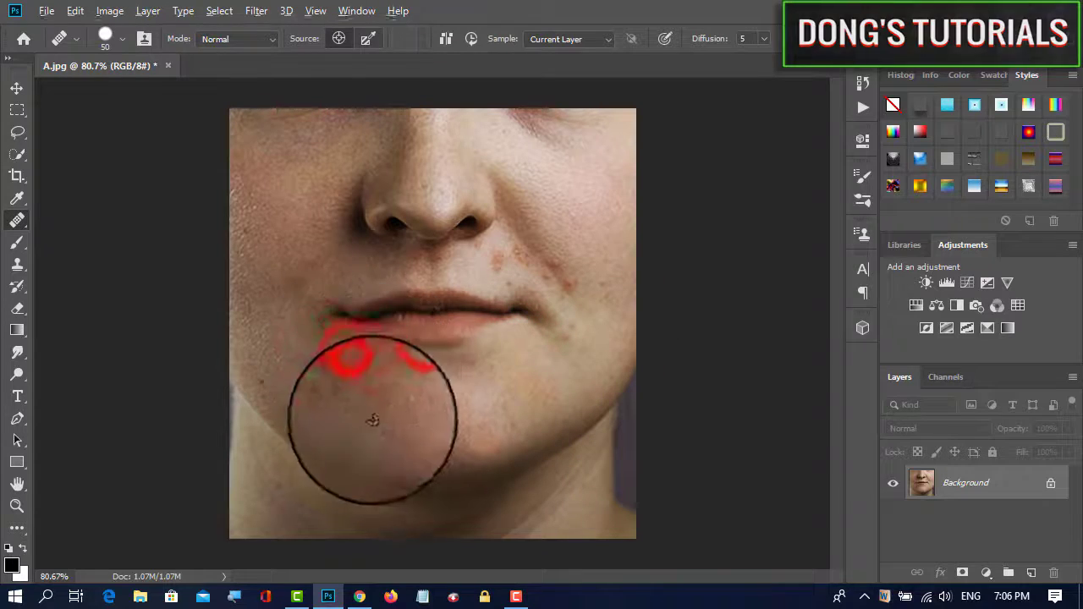
{"action": "left_click", "coordinate": [335, 392]}
{"action": "left_click", "coordinate": [330, 366]}
{"action": "left_click", "coordinate": [380, 414]}
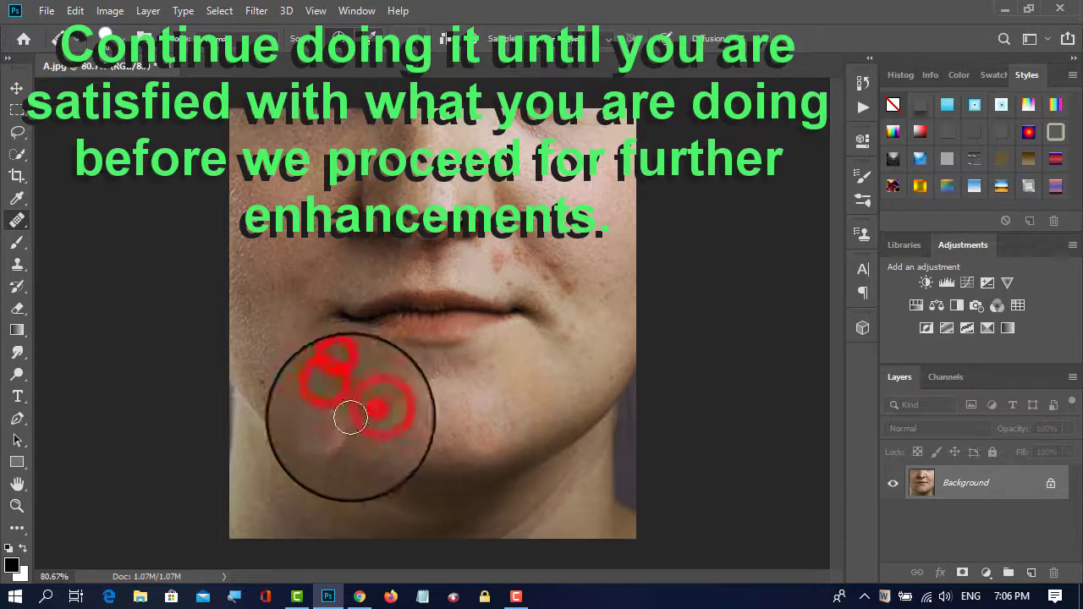
{"action": "left_click", "coordinate": [337, 438]}
{"action": "left_click", "coordinate": [411, 436]}
{"action": "left_click", "coordinate": [369, 416]}
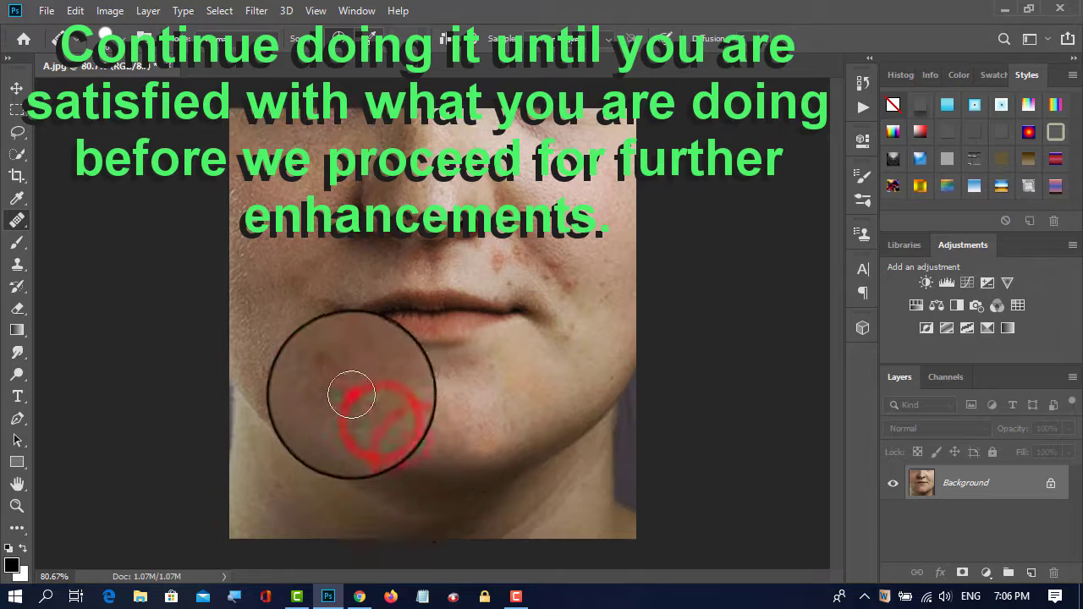
{"action": "left_click", "coordinate": [367, 426]}
{"action": "left_click", "coordinate": [328, 404]}
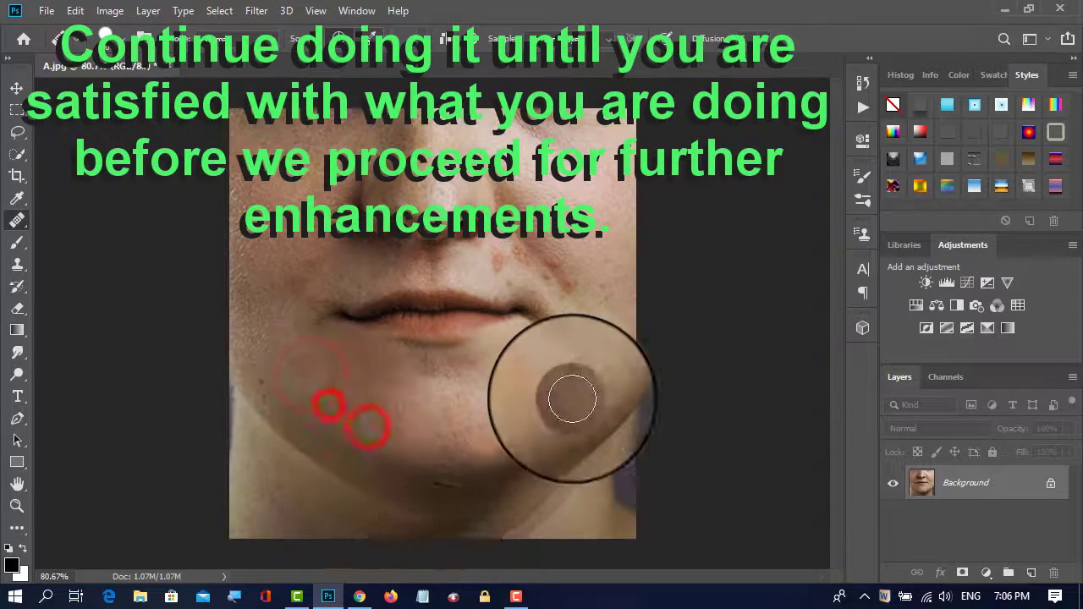
Heal the reddish spots between the nose and the mouth corner on the image's right side.
{"action": "left_click", "coordinate": [609, 283], "text": "ctrl"}
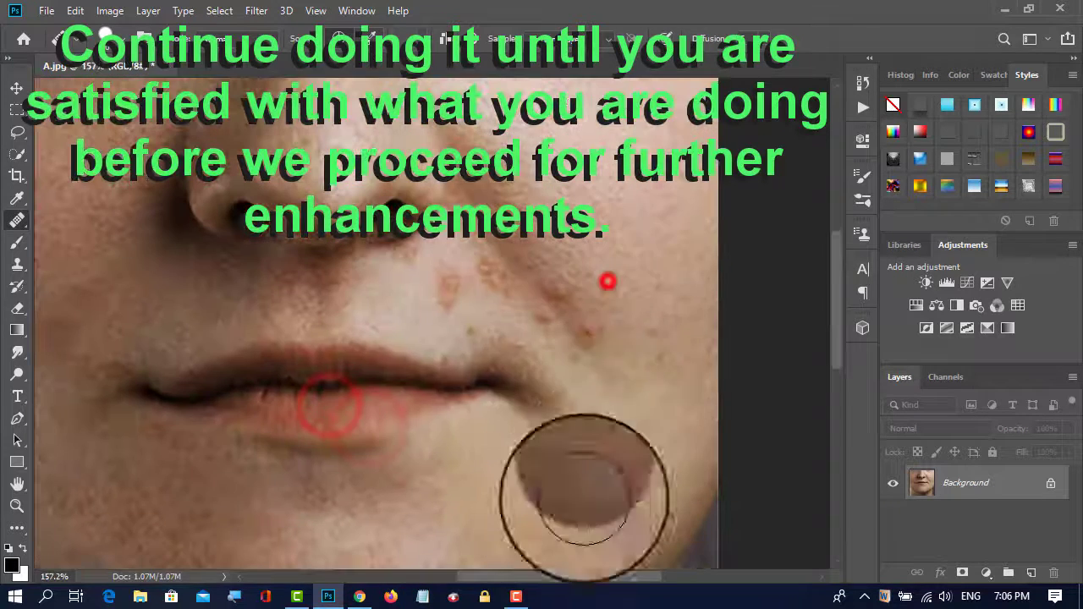
{"action": "left_click", "coordinate": [457, 300]}
{"action": "left_click", "coordinate": [418, 269]}
{"action": "left_click", "coordinate": [461, 221]}
{"action": "left_click", "coordinate": [499, 273]}
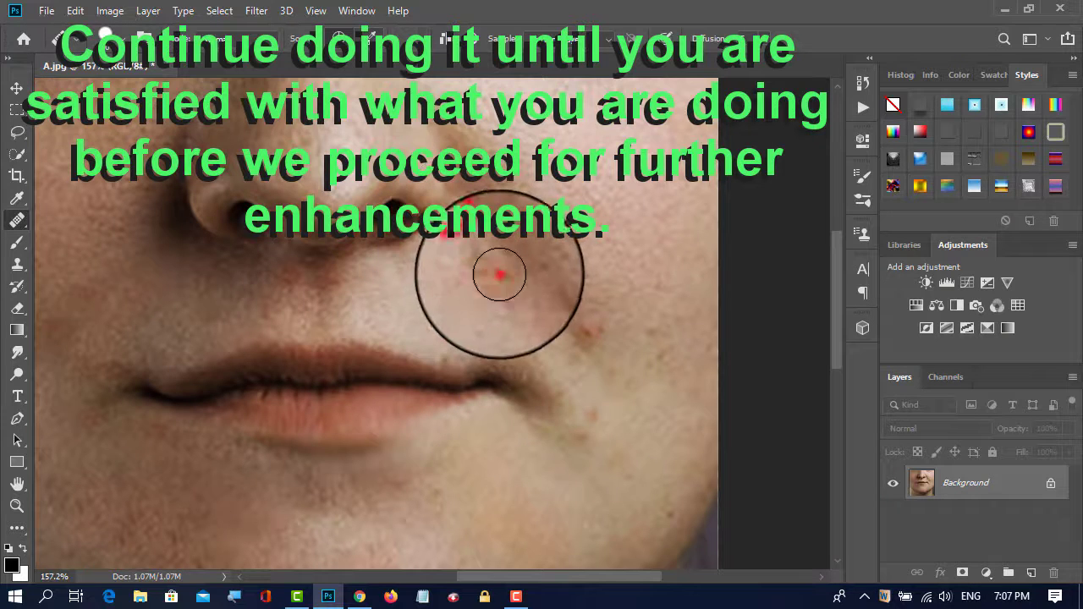
Heal the spots along the cheek crease and around the mouth corner on the image's right side.
{"action": "left_click", "coordinate": [592, 414]}
{"action": "left_click", "coordinate": [551, 270]}
{"action": "left_click", "coordinate": [567, 330]}
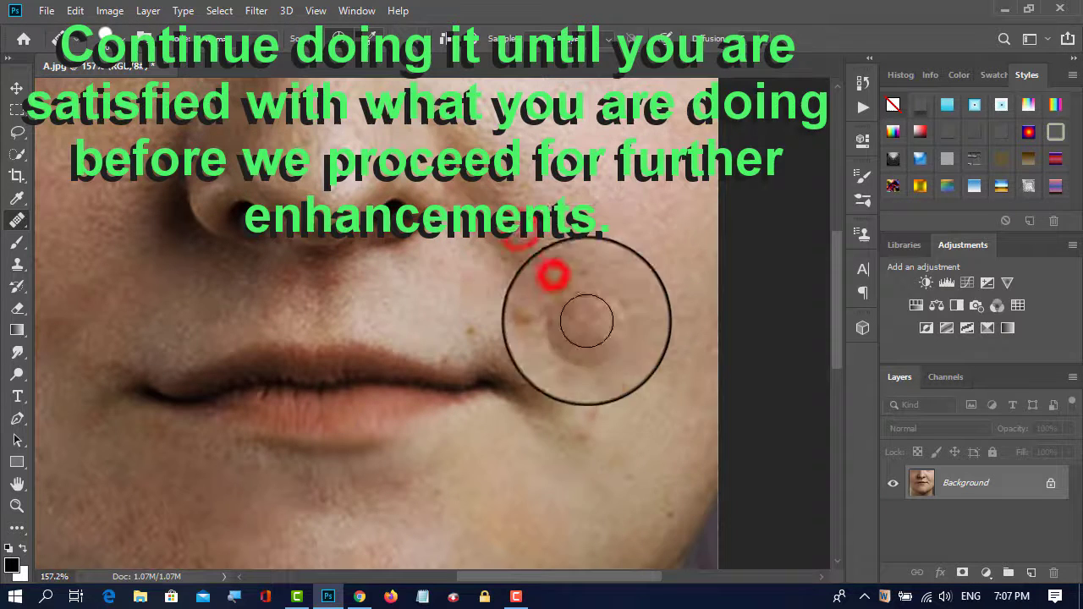
{"action": "left_click", "coordinate": [542, 320]}
{"action": "left_click", "coordinate": [462, 325]}
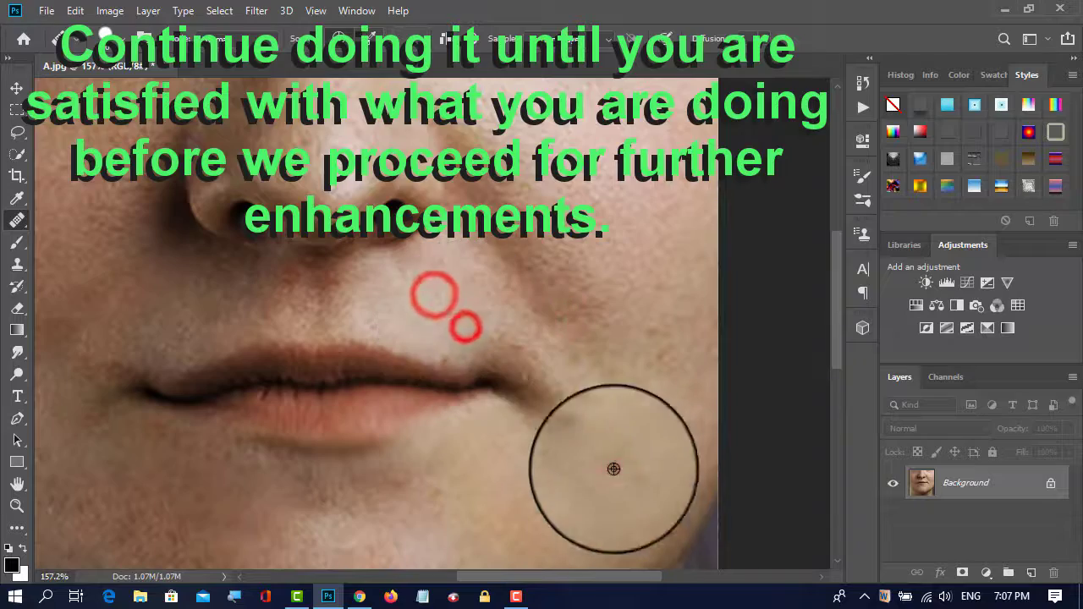
{"action": "left_click", "coordinate": [618, 459]}
{"action": "left_click", "coordinate": [590, 420]}
Heal the small spots on the lower cheek and jaw on the image's left side.
{"action": "scroll", "coordinate": [541, 414], "scroll_direction": "right", "scroll_amount": 3}
{"action": "left_click", "coordinate": [510, 316]}
{"action": "left_click", "coordinate": [531, 364]}
{"action": "left_click_drag", "start_coordinate": [375, 398], "coordinate": [687, 352]}
{"action": "left_click_drag", "start_coordinate": [360, 397], "coordinate": [628, 295]}
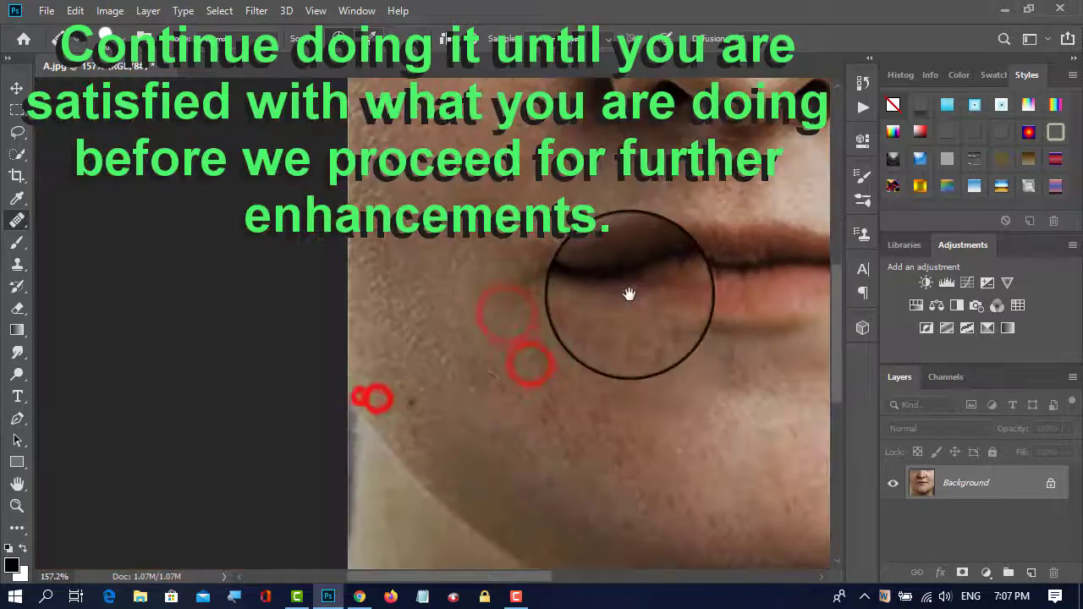
{"action": "scroll", "coordinate": [440, 406], "scroll_direction": "up", "scroll_amount": 2}
{"action": "left_click", "coordinate": [452, 445]}
{"action": "left_click", "coordinate": [390, 383]}
Retouch the remaining uneven marks on the upper cheek on the image's left side.
{"action": "left_click_drag", "start_coordinate": [672, 379], "coordinate": [488, 399]}
{"action": "scroll", "coordinate": [488, 399], "scroll_direction": "down", "scroll_amount": 3}
{"action": "scroll", "coordinate": [397, 334], "scroll_direction": "up", "scroll_amount": 3}
{"action": "left_click", "coordinate": [437, 246]}
{"action": "scroll", "coordinate": [325, 364], "scroll_direction": "down", "scroll_amount": 3}
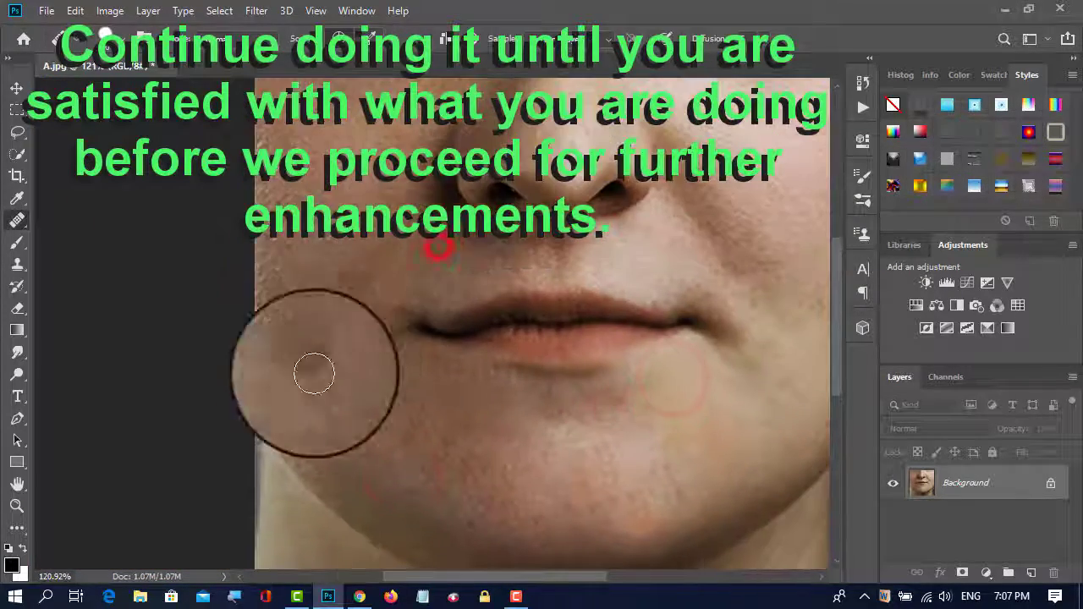
{"action": "left_click", "coordinate": [290, 265]}
{"action": "left_click", "coordinate": [285, 204]}
Clean up the remaining marks at the mouth corner and on the lower chin with the Healing Brush Tool.
{"action": "scroll", "coordinate": [719, 370], "scroll_direction": "up", "scroll_amount": 5}
{"action": "left_click", "coordinate": [707, 362]}
{"action": "scroll", "coordinate": [536, 432], "scroll_direction": "down", "scroll_amount": 2}
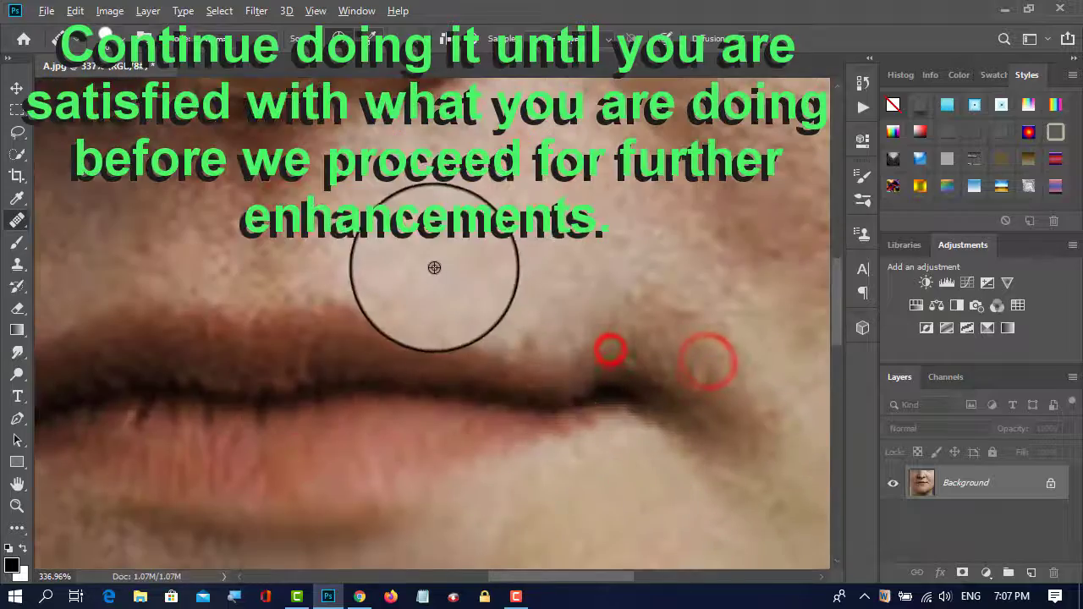
{"action": "scroll", "coordinate": [604, 466], "scroll_direction": "down", "scroll_amount": 4}
{"action": "left_click", "coordinate": [375, 403]}
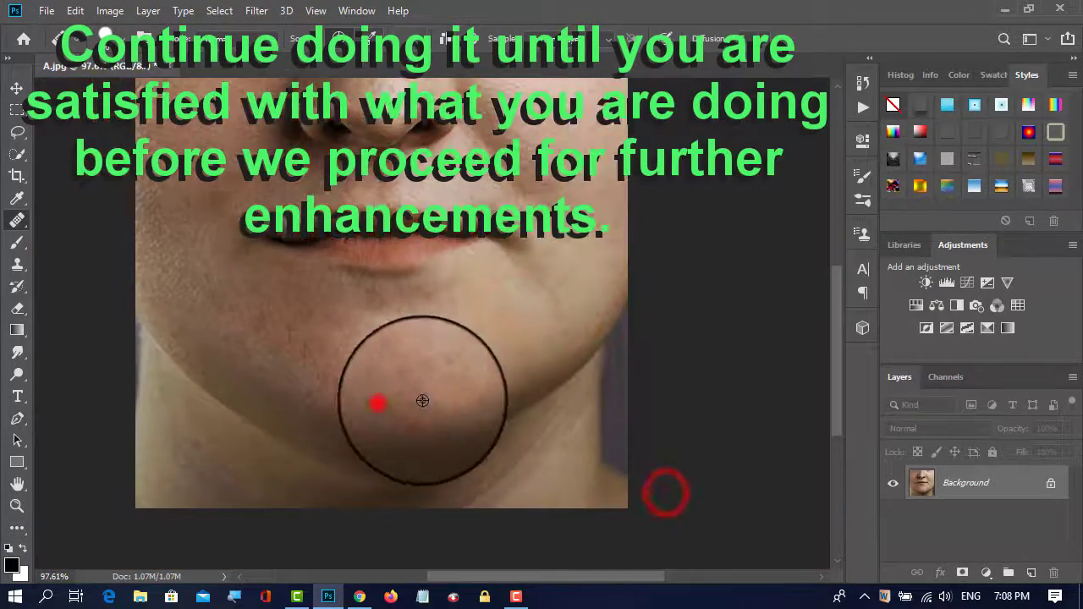
{"action": "left_click", "coordinate": [437, 398]}
{"action": "left_click", "coordinate": [314, 435]}
{"action": "scroll", "coordinate": [536, 373], "scroll_direction": "down", "scroll_amount": 3}
{"action": "scroll", "coordinate": [536, 373], "scroll_direction": "up", "scroll_amount": 1}
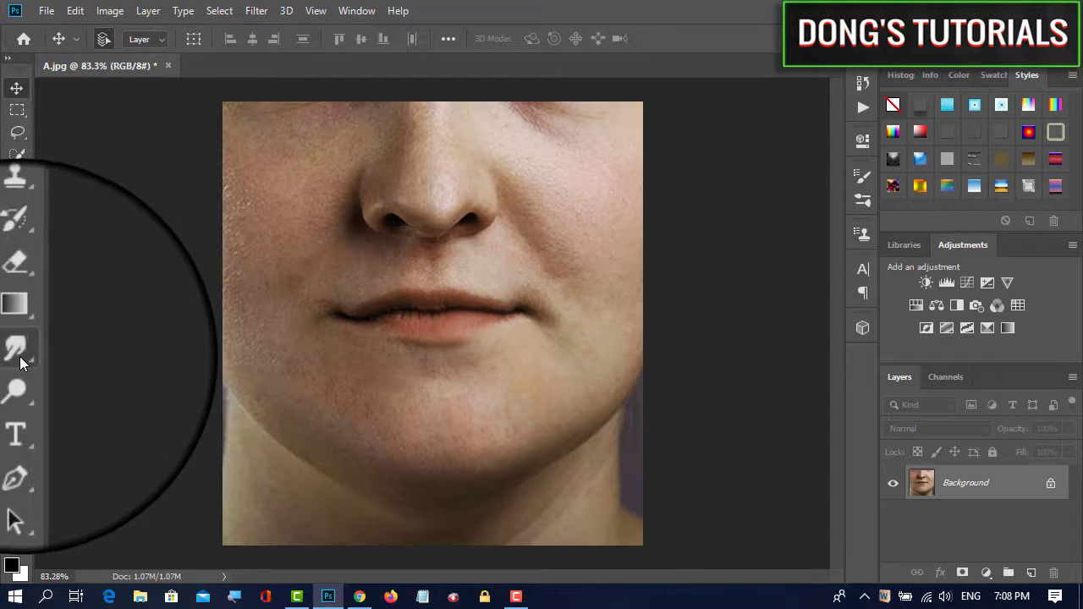
Smooth the chin skin in B.jpg with the Blur Tool, using a 167 px brush.
{"action": "left_click_drag", "start_coordinate": [21, 361], "coordinate": [26, 356]}
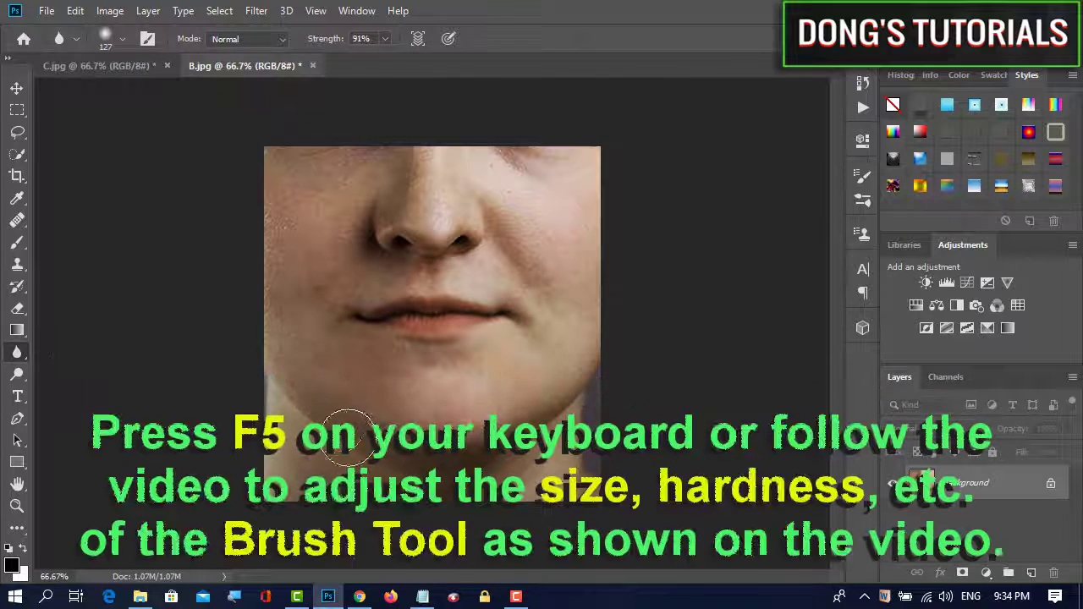
{"action": "left_click", "coordinate": [356, 10]}
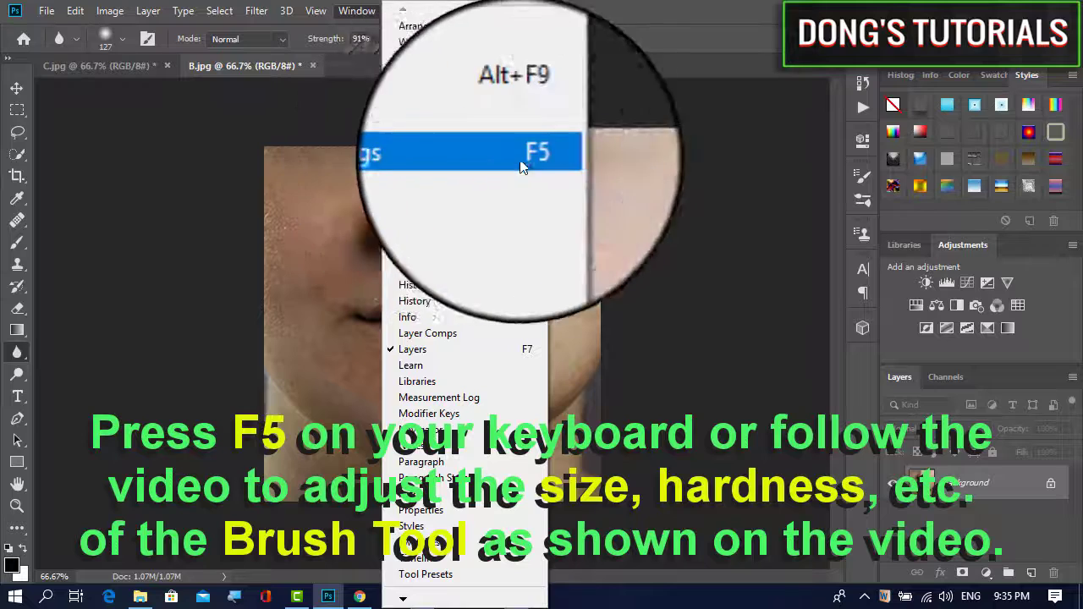
{"action": "left_click", "coordinate": [442, 165]}
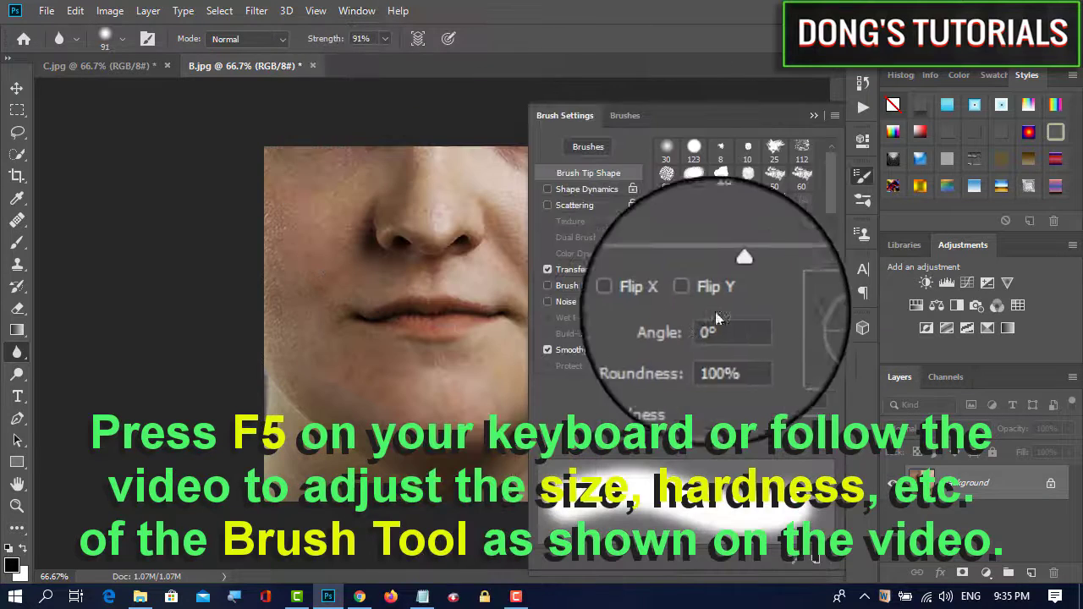
{"action": "mouse_move", "coordinate": [736, 283]}
{"action": "left_mouse_down"}
{"action": "mouse_move", "coordinate": [727, 279]}
{"action": "mouse_move", "coordinate": [768, 280]}
{"action": "left_mouse_up"}
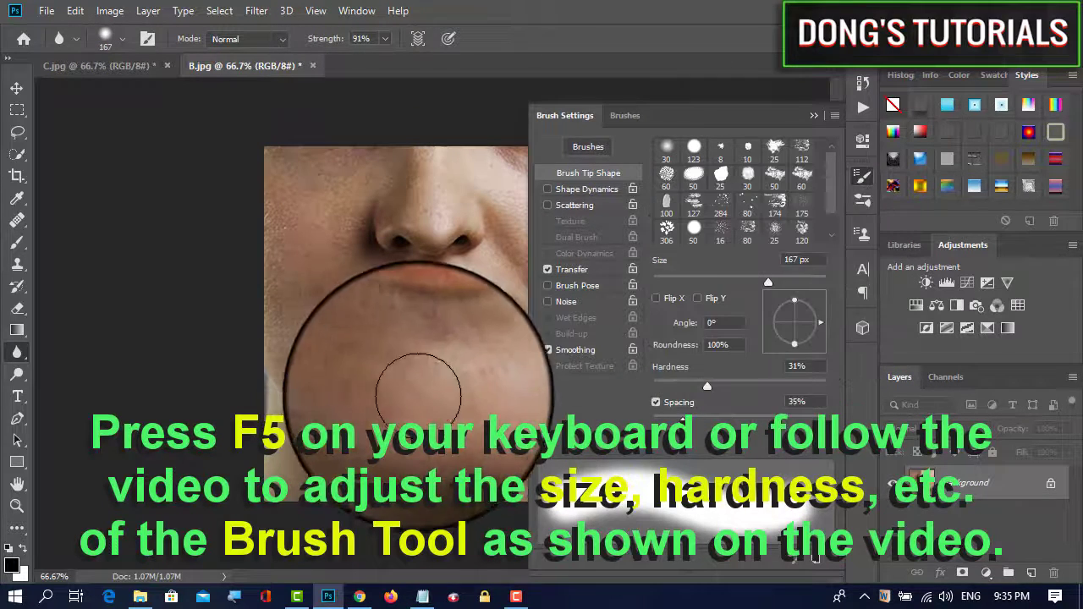
{"action": "left_click", "coordinate": [826, 107]}
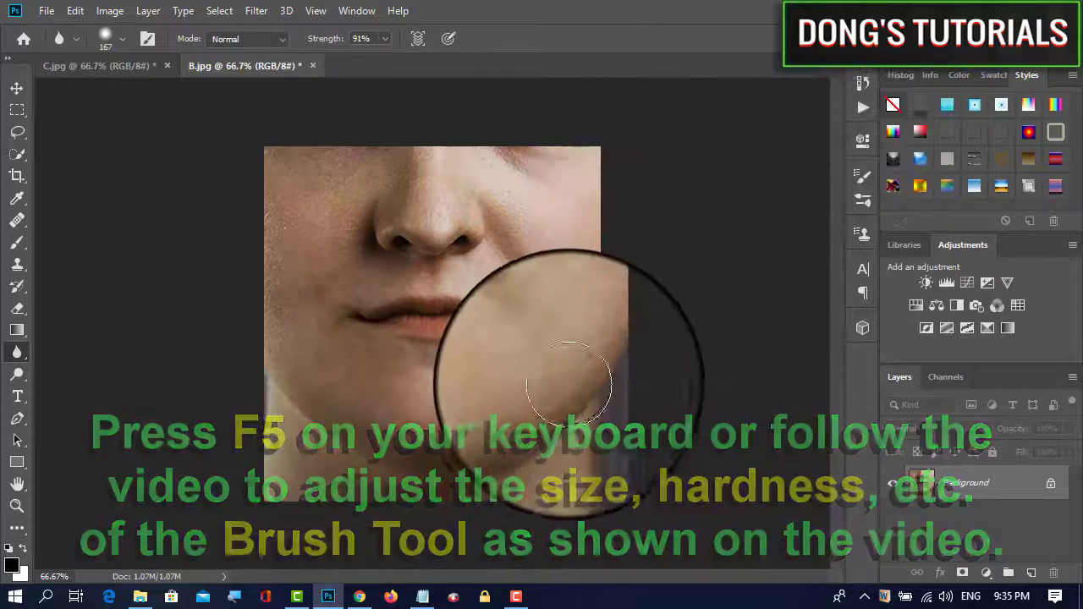
{"action": "mouse_move", "coordinate": [446, 406]}
{"action": "left_mouse_down"}
{"action": "mouse_move", "coordinate": [487, 405]}
{"action": "mouse_move", "coordinate": [395, 422]}
{"action": "mouse_move", "coordinate": [566, 387]}
{"action": "mouse_move", "coordinate": [494, 403]}
{"action": "mouse_move", "coordinate": [337, 402]}
{"action": "mouse_move", "coordinate": [396, 408]}
{"action": "mouse_move", "coordinate": [321, 340]}
{"action": "mouse_move", "coordinate": [283, 357]}
{"action": "mouse_move", "coordinate": [469, 426]}
{"action": "mouse_move", "coordinate": [548, 367]}
{"action": "mouse_move", "coordinate": [577, 281]}
{"action": "mouse_move", "coordinate": [482, 408]}
{"action": "mouse_move", "coordinate": [335, 367]}
{"action": "mouse_move", "coordinate": [305, 272]}
{"action": "mouse_move", "coordinate": [331, 320]}
{"action": "mouse_move", "coordinate": [437, 376]}
{"action": "mouse_move", "coordinate": [586, 304]}
{"action": "mouse_move", "coordinate": [579, 338]}
{"action": "mouse_move", "coordinate": [455, 456]}
{"action": "mouse_move", "coordinate": [537, 440]}
{"action": "mouse_move", "coordinate": [354, 419]}
{"action": "mouse_move", "coordinate": [486, 395]}
{"action": "mouse_move", "coordinate": [508, 401]}
{"action": "mouse_move", "coordinate": [422, 410]}
{"action": "mouse_move", "coordinate": [515, 412]}
{"action": "mouse_move", "coordinate": [392, 427]}
{"action": "mouse_move", "coordinate": [483, 403]}
{"action": "left_mouse_up"}
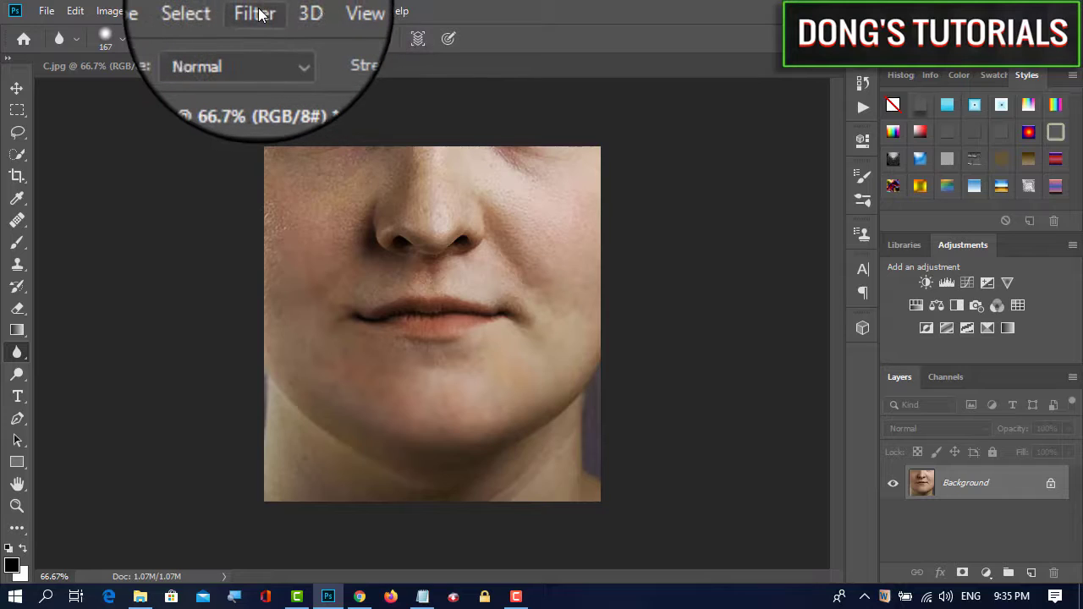
Apply the Add Noise filter to B.jpg with a low amount and Uniform distribution, leaving Monochromatic off.
{"action": "left_click", "coordinate": [255, 12]}
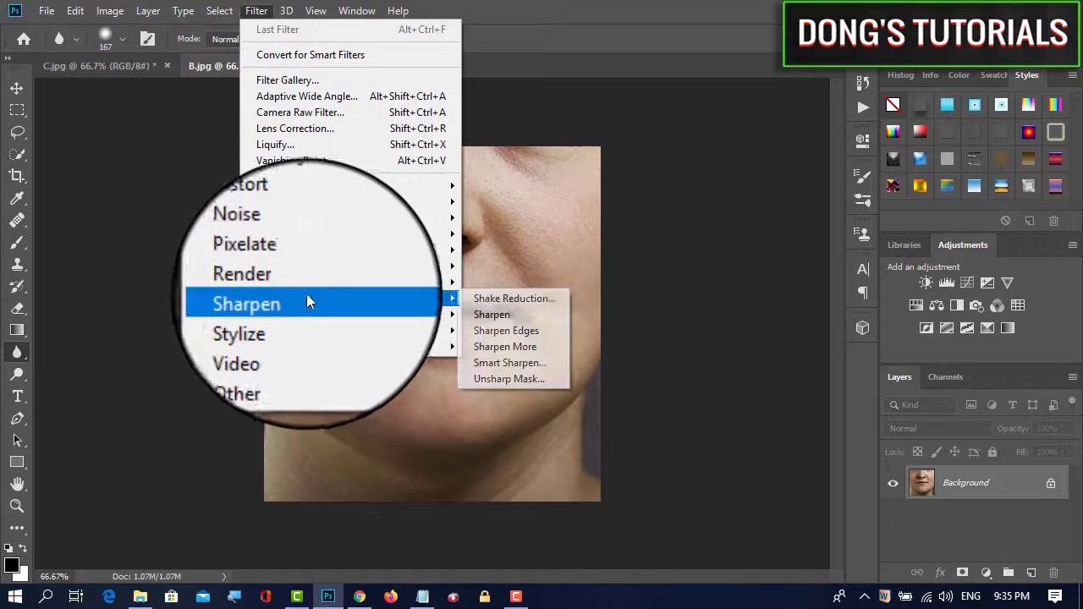
{"action": "mouse_move", "coordinate": [306, 254]}
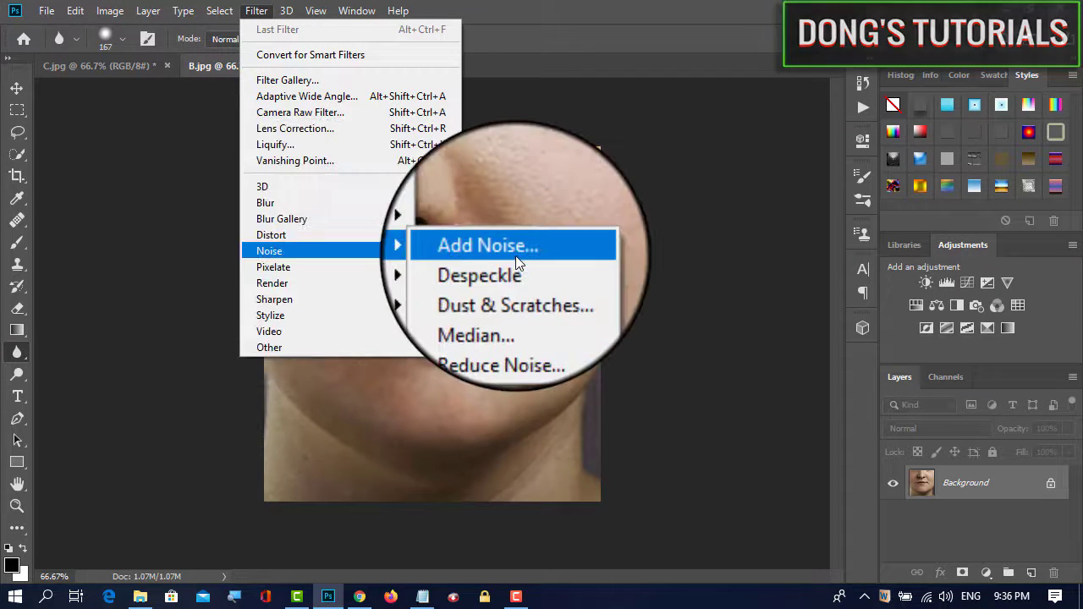
{"action": "left_click", "coordinate": [500, 250]}
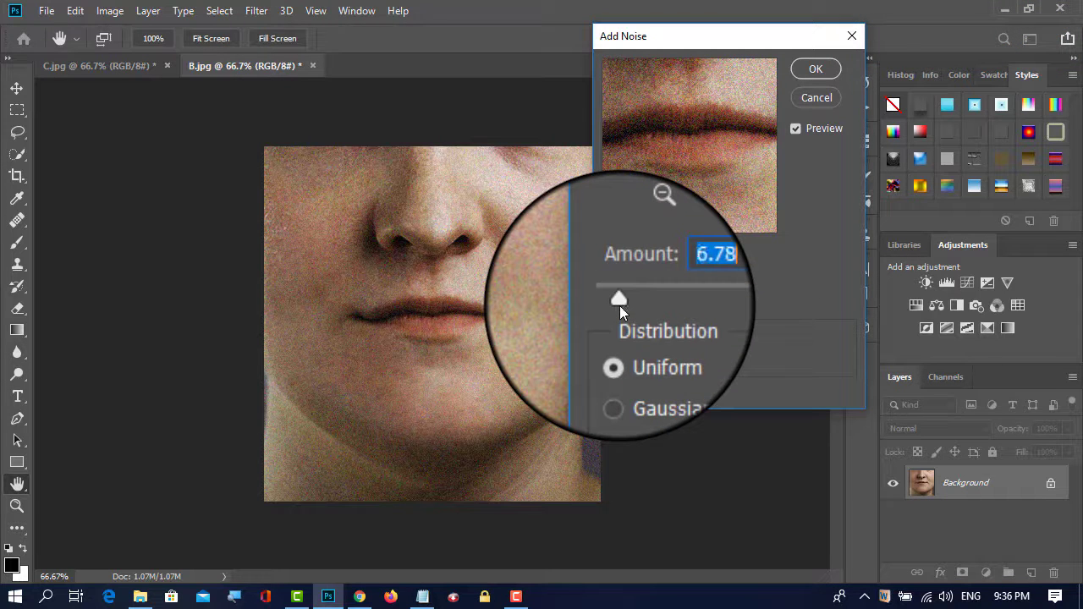
{"action": "left_click_drag", "start_coordinate": [619, 305], "coordinate": [620, 306]}
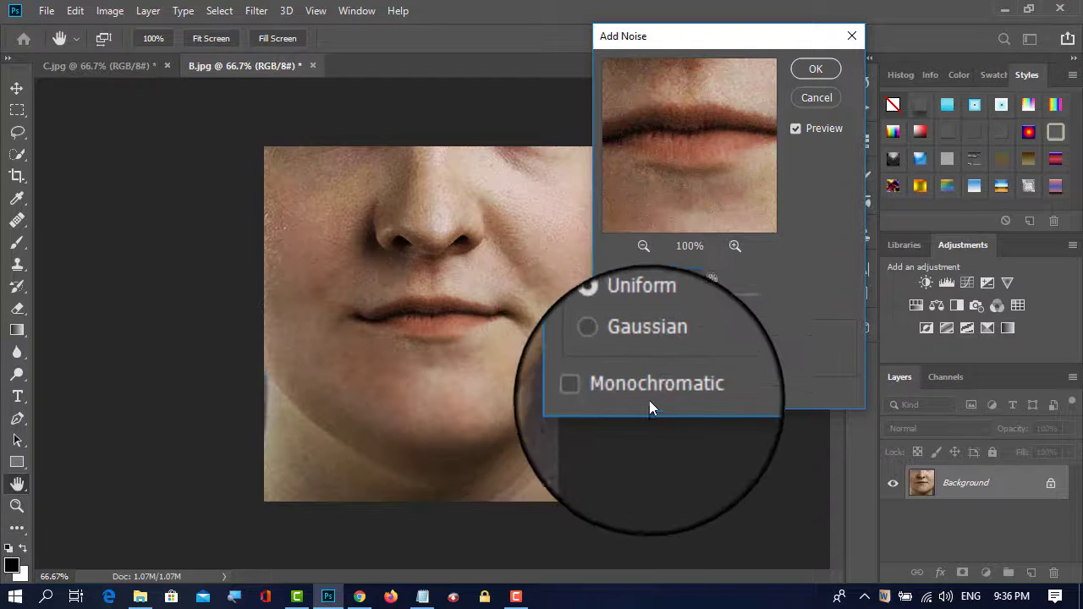
{"action": "left_click", "coordinate": [825, 68]}
Smooth the cheek and chin skin in A.jpg with the Blur Tool, using a 90 px brush at 91% strength.
{"action": "key", "text": "r"}
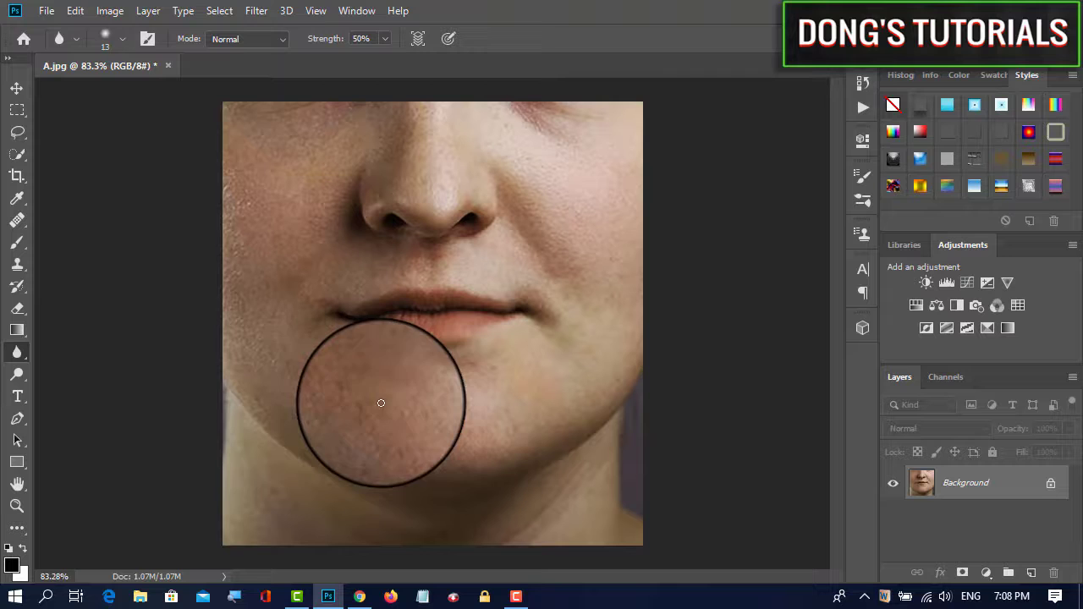
{"action": "mouse_move", "coordinate": [380, 402]}
{"action": "left_mouse_down"}
{"action": "mouse_move", "coordinate": [380, 387]}
{"action": "mouse_move", "coordinate": [375, 417]}
{"action": "mouse_move", "coordinate": [423, 449]}
{"action": "mouse_move", "coordinate": [417, 428]}
{"action": "left_mouse_up"}
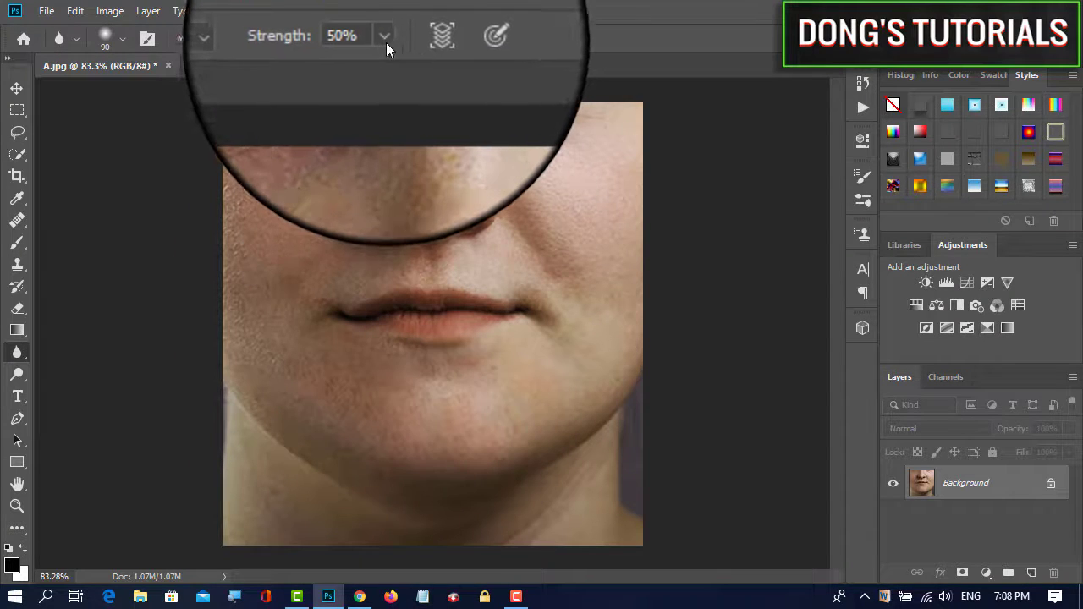
{"action": "left_click", "coordinate": [386, 43]}
{"action": "left_click_drag", "start_coordinate": [388, 58], "coordinate": [418, 60]}
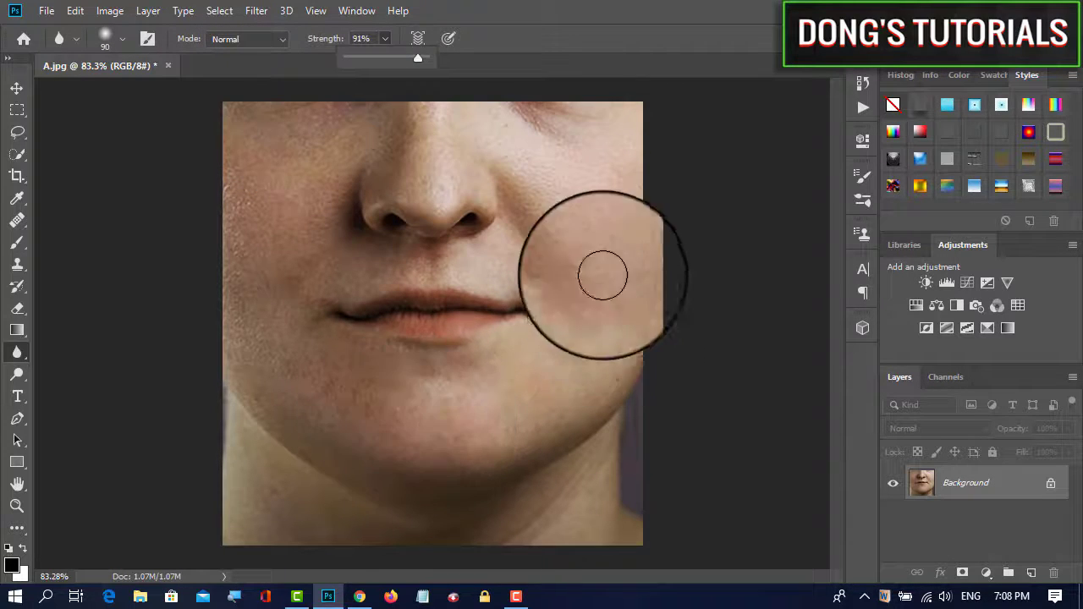
{"action": "mouse_move", "coordinate": [602, 273]}
{"action": "left_mouse_down"}
{"action": "mouse_move", "coordinate": [588, 345]}
{"action": "mouse_move", "coordinate": [563, 269]}
{"action": "mouse_move", "coordinate": [582, 343]}
{"action": "mouse_move", "coordinate": [573, 364]}
{"action": "mouse_move", "coordinate": [588, 345]}
{"action": "mouse_move", "coordinate": [501, 432]}
{"action": "mouse_move", "coordinate": [338, 440]}
{"action": "left_mouse_up"}
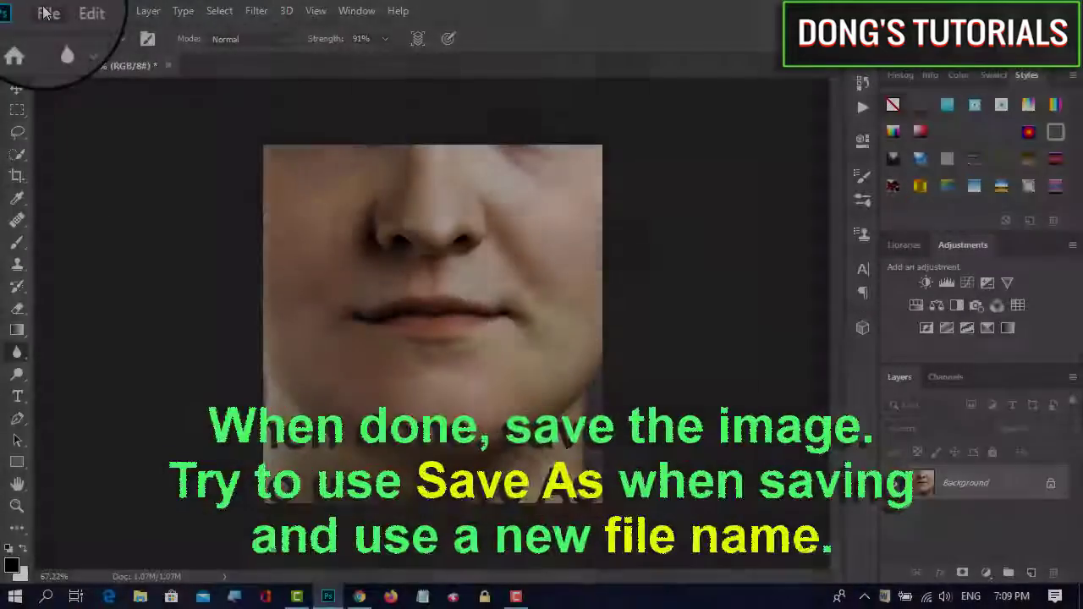
Save the retouched image as a new JPEG named B at Maximum quality 12 with the Baseline ("Standard") format.
{"action": "left_click", "coordinate": [44, 12]}
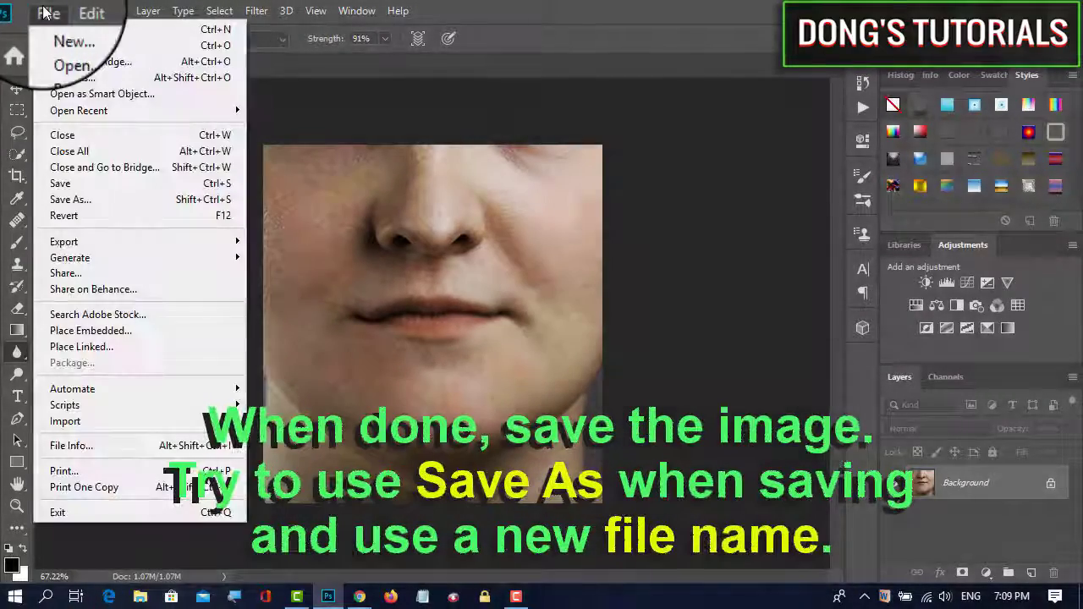
{"action": "left_click", "coordinate": [108, 195]}
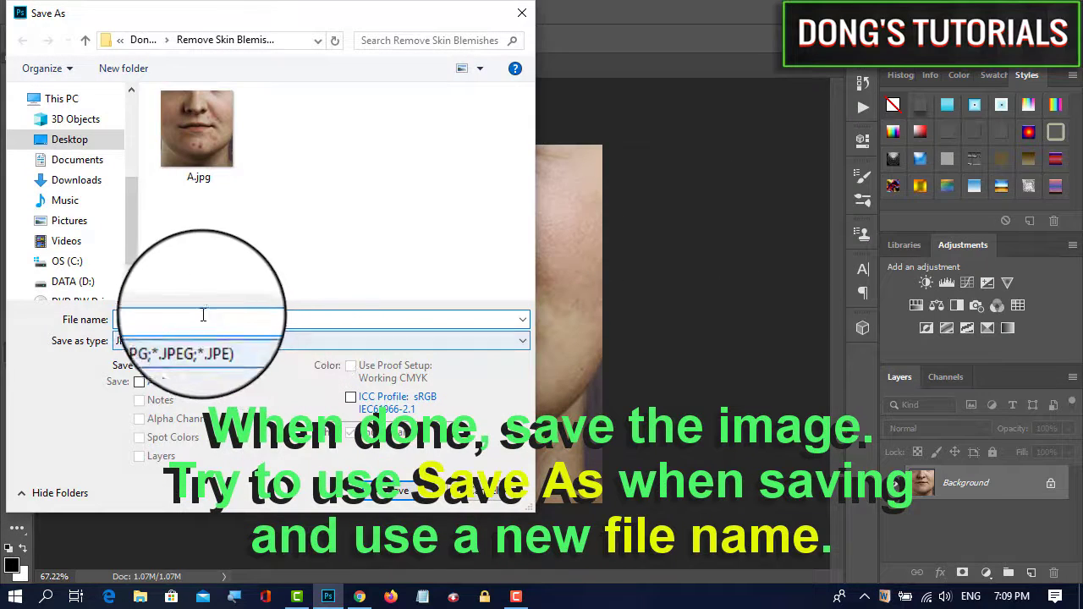
{"action": "type", "text": "B"}
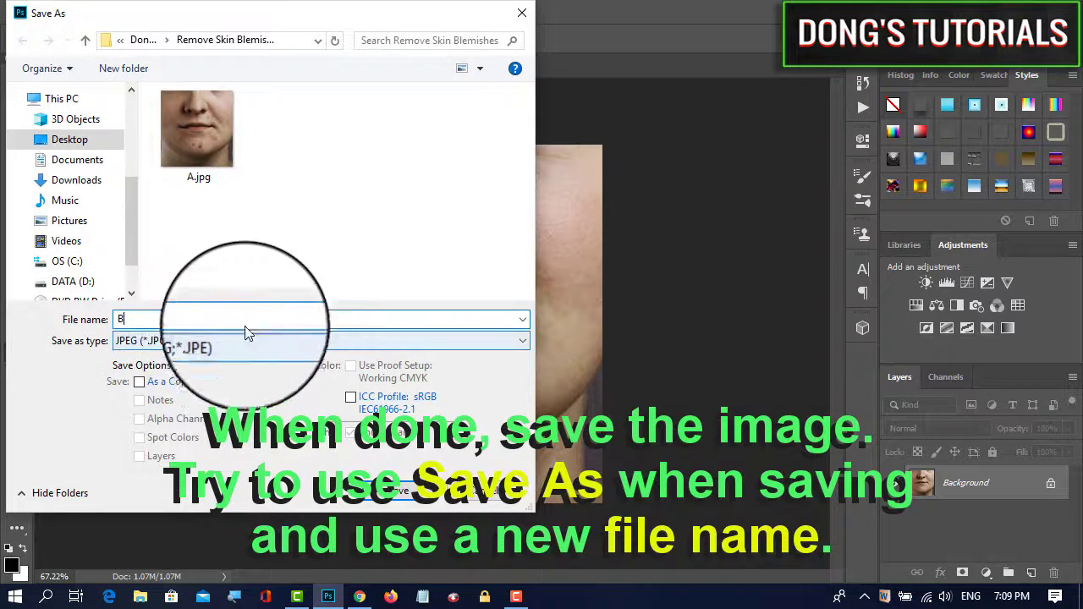
{"action": "left_click", "coordinate": [402, 492]}
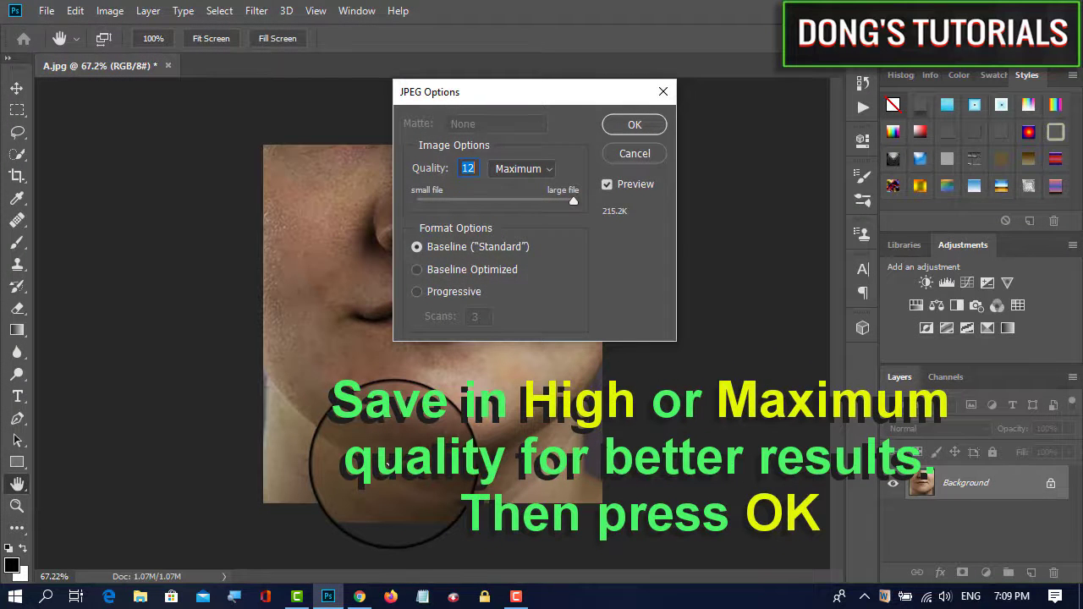
{"action": "left_click", "coordinate": [635, 125]}
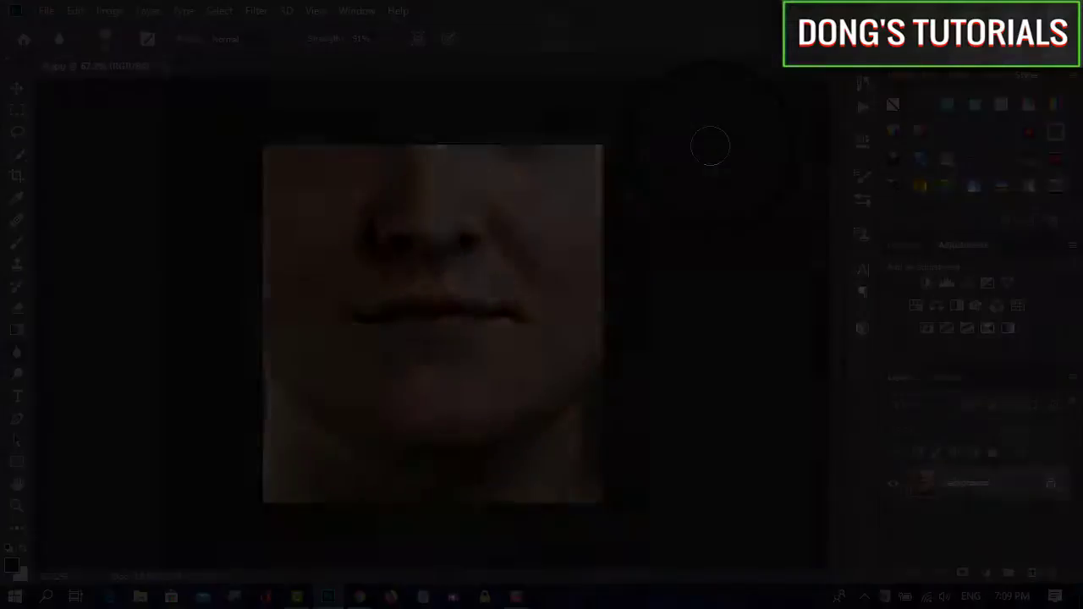